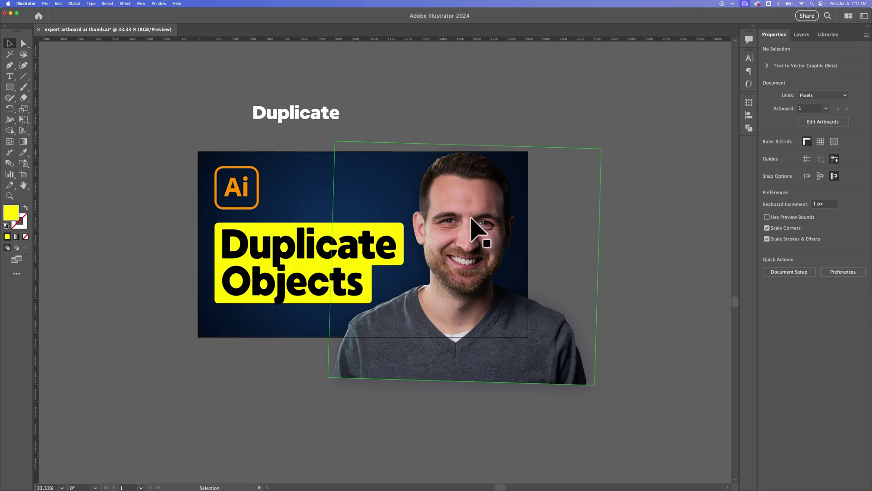
Nudge the face photo slightly upward, check the title and Ai logo, then reselect the face
left_click(464, 246)
left_click_drag(459, 232, 461, 226)
left_click(267, 248)
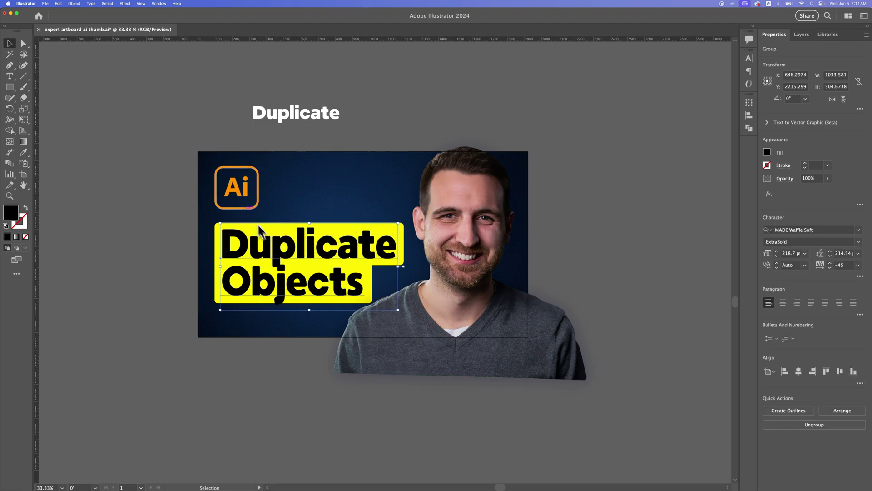
left_click(248, 190)
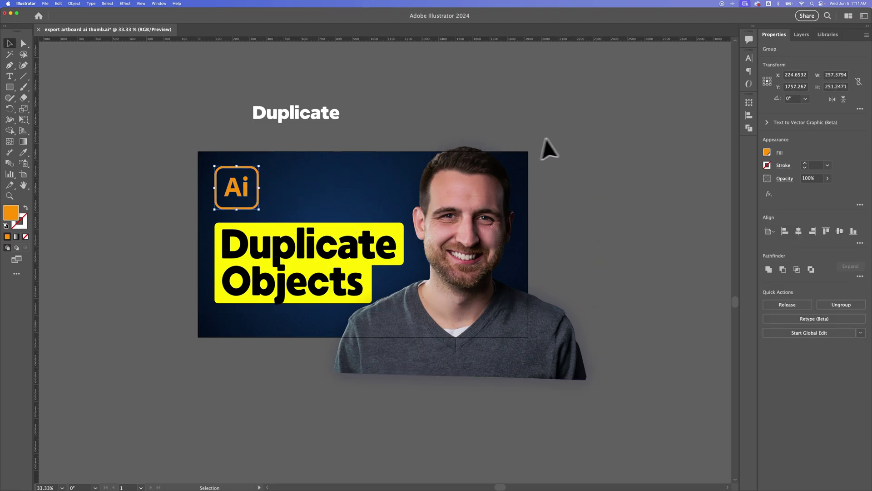
key("super+shift+a")
left_click(471, 217)
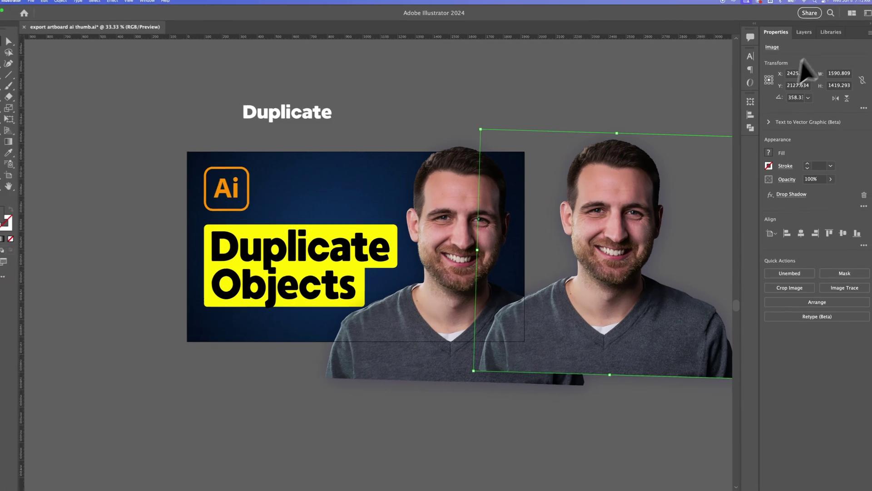
Show the face layer's images in the Layers panel and duplicate the first face image there
left_click(806, 37)
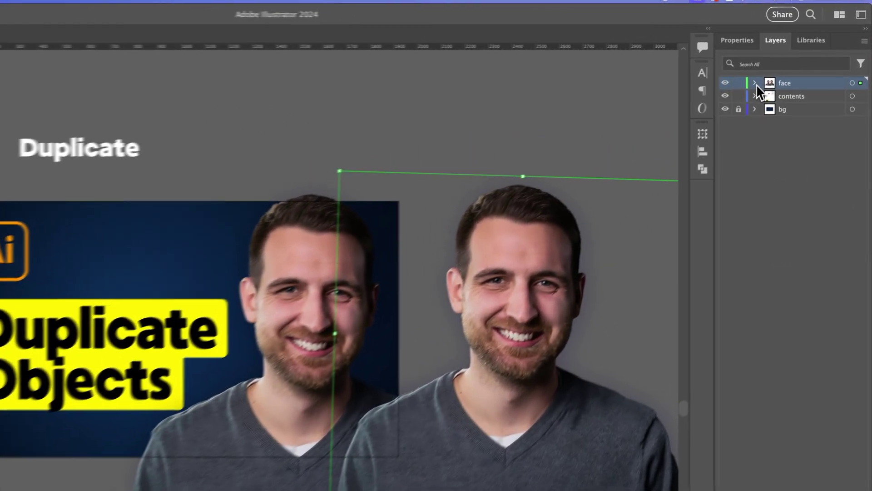
left_click(787, 65)
left_click(773, 102)
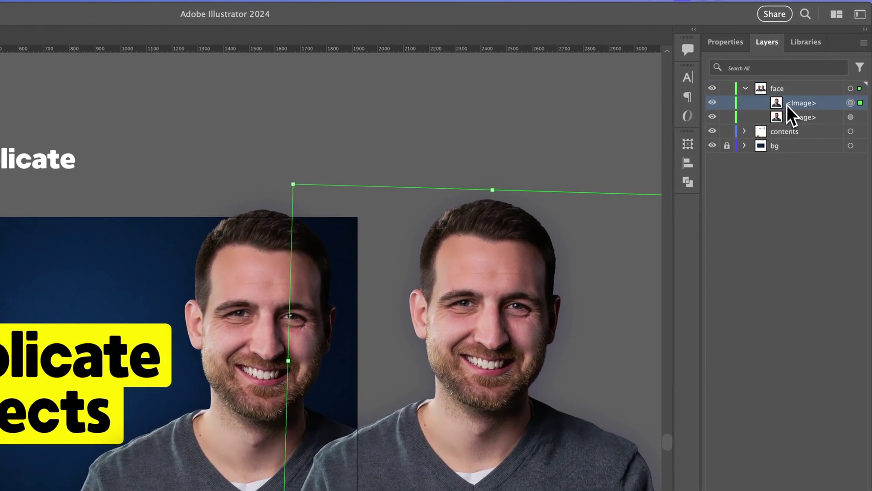
left_click(794, 119)
left_click(791, 108)
left_click(793, 121)
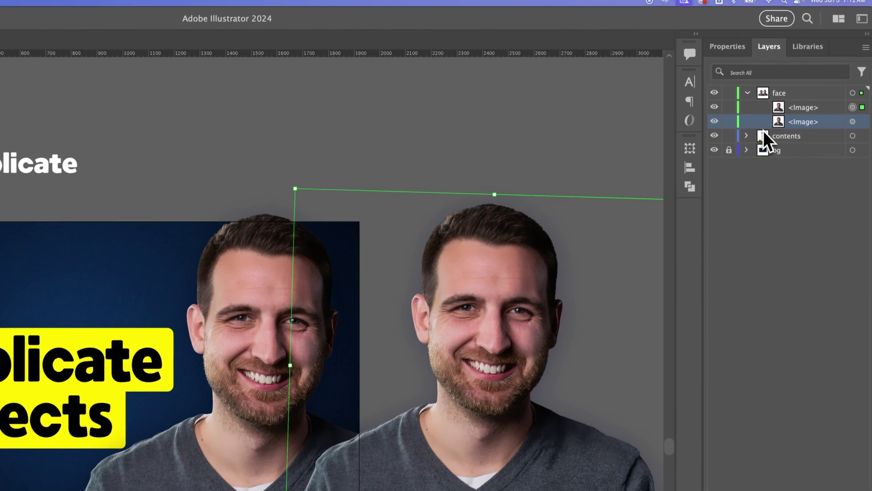
left_click(808, 73)
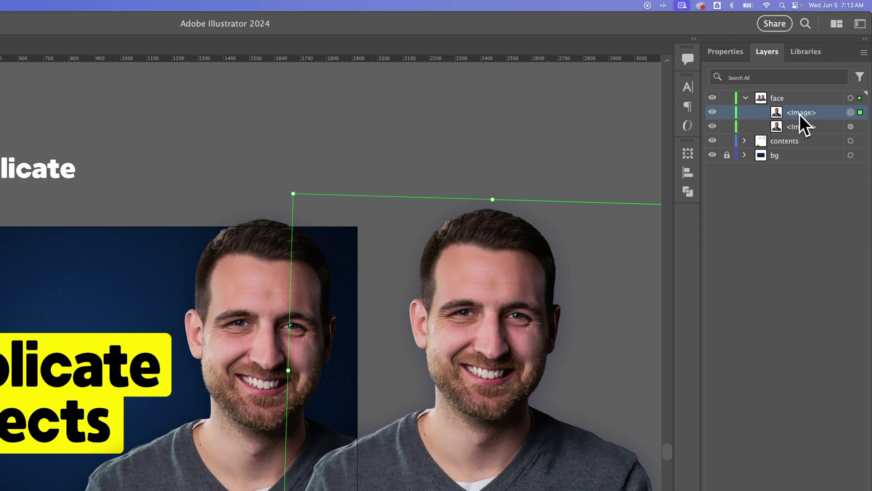
left_click_drag(796, 117, 798, 119)
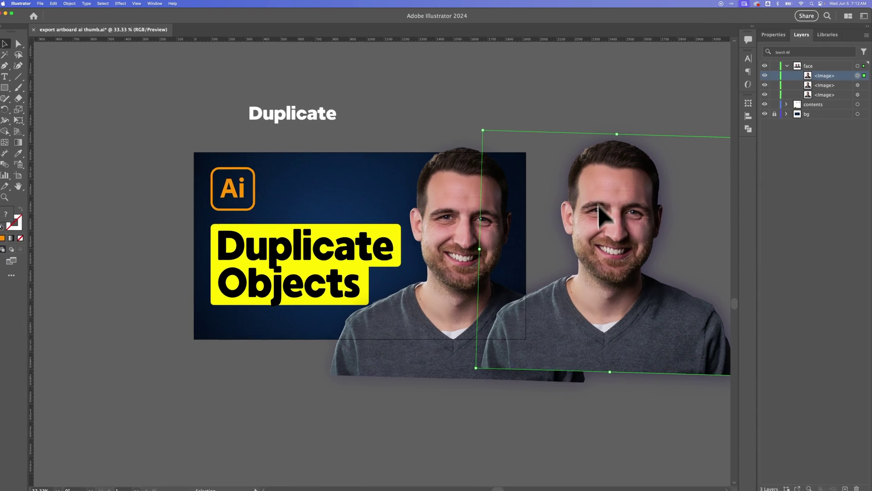
Delete the front and middle face copies, leaving a single face photo selected
left_click_drag(609, 248, 558, 179)
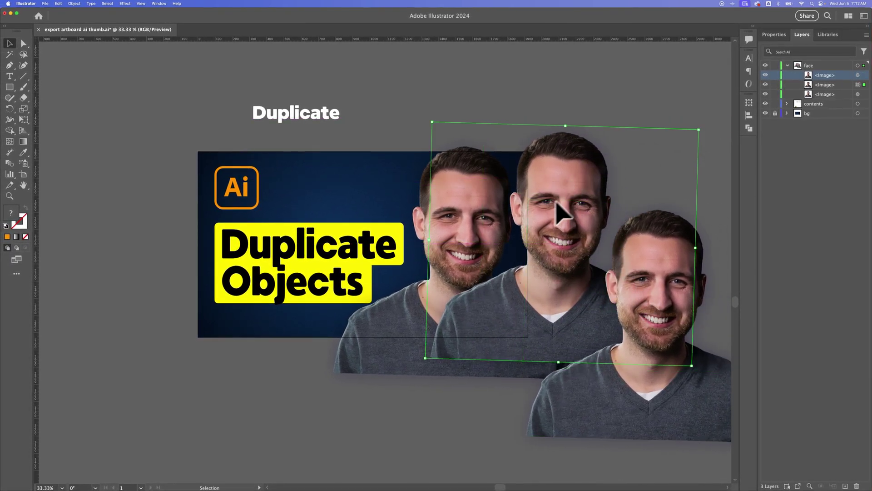
left_click(682, 377)
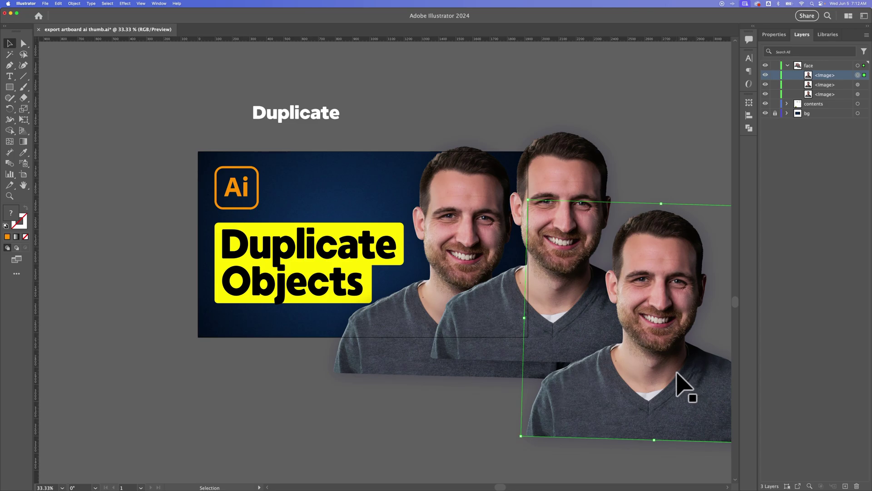
key("BackSpace")
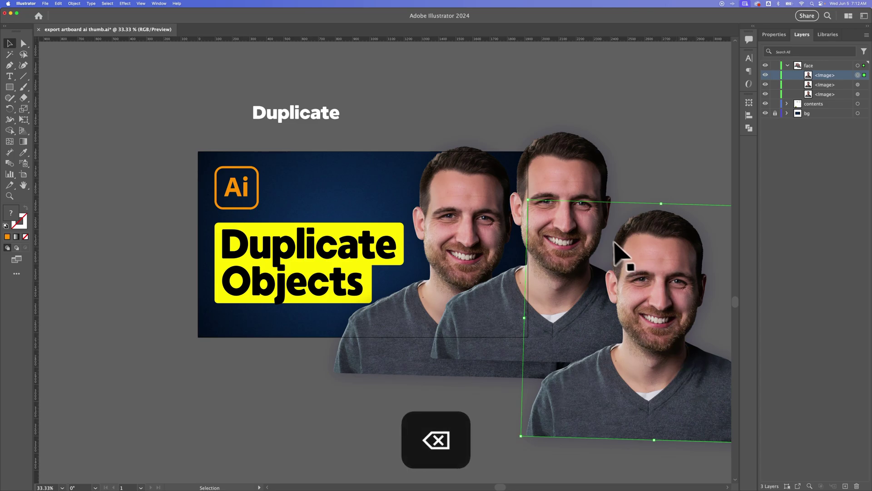
left_click(563, 198)
key("BackSpace")
left_click(470, 221)
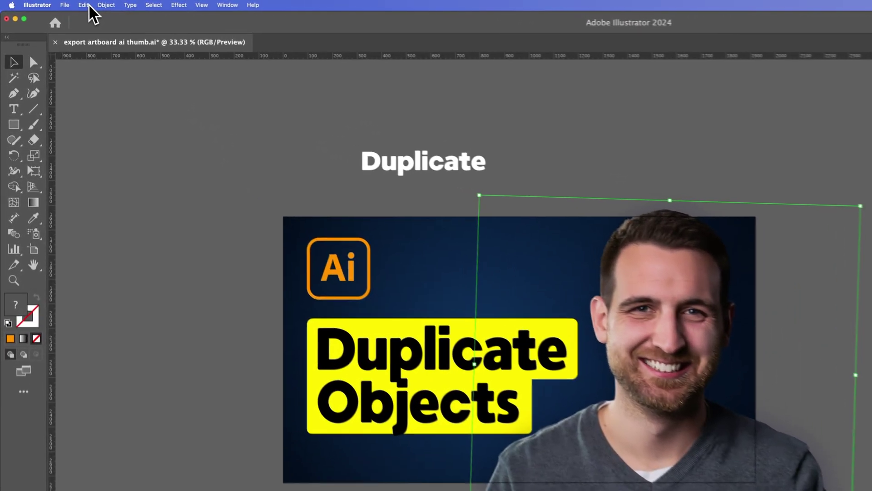
Paste a copy of the face photo over the original and shift it slightly down
left_click(58, 3)
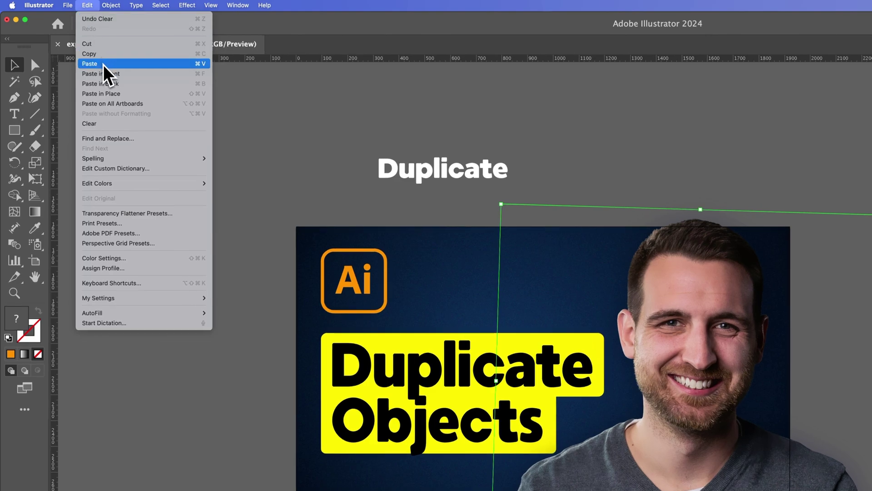
left_click(129, 94)
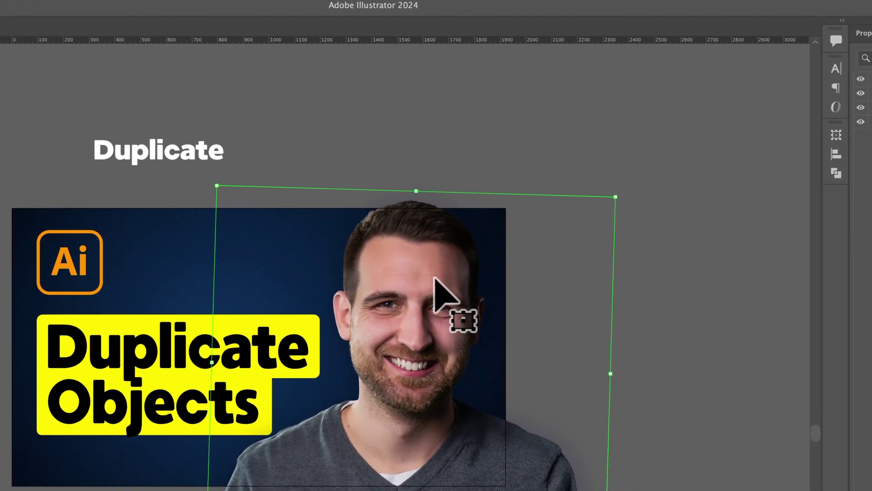
left_click_drag(434, 283, 431, 290)
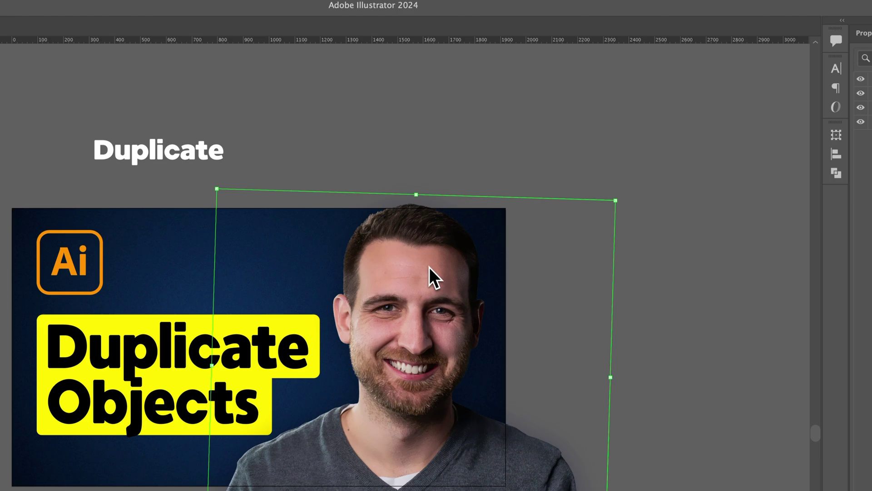
Copy and paste the face photo again, placing the copy right of the thumbnail
key("super+c")
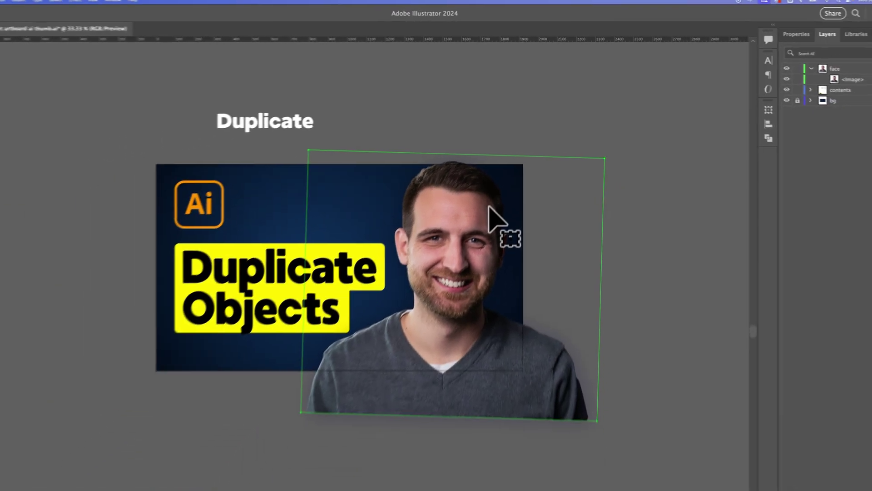
key("super+v")
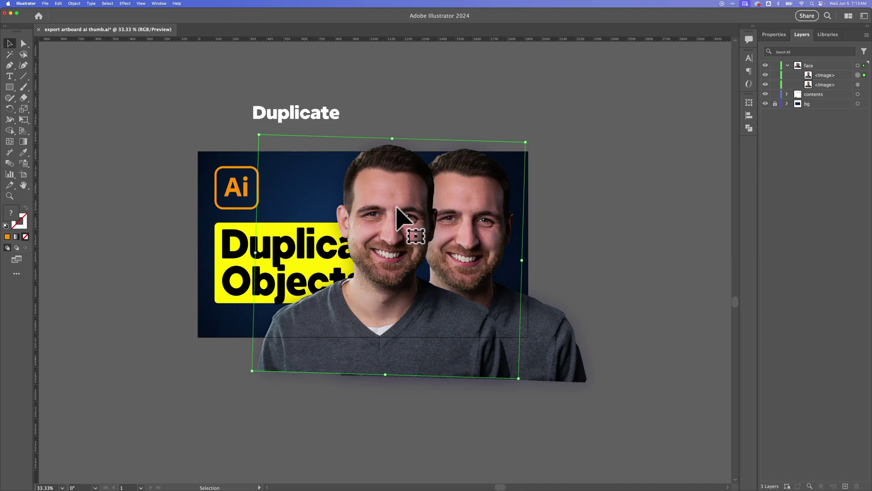
left_click_drag(397, 208, 601, 248)
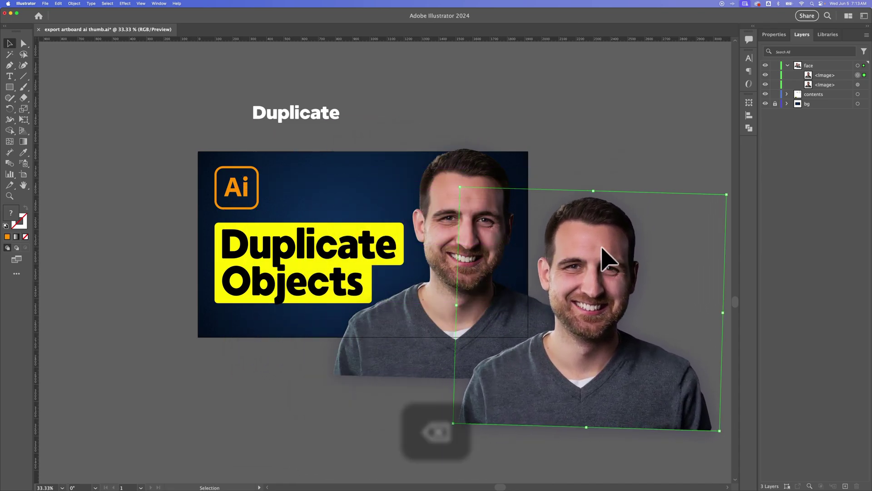
Replace the offset copy with a face copy pasted in place over the original, then select it in Layers
key("BackSpace")
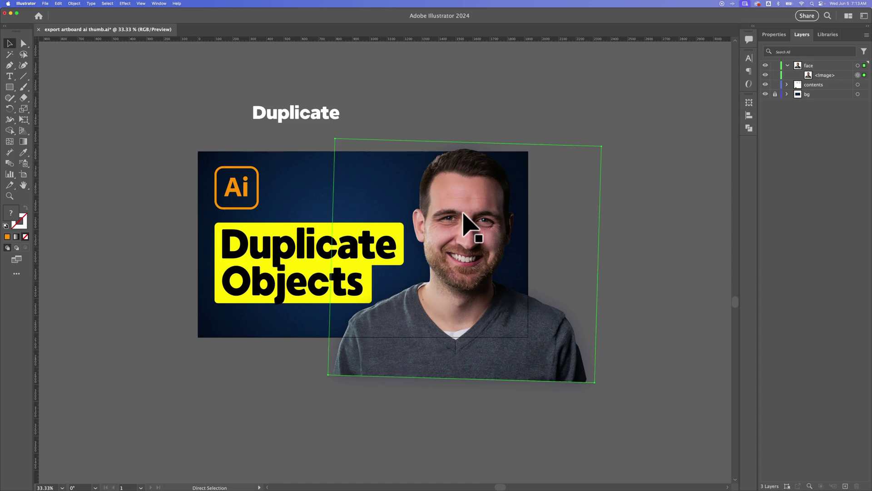
key("super+c")
key("super+shift+v")
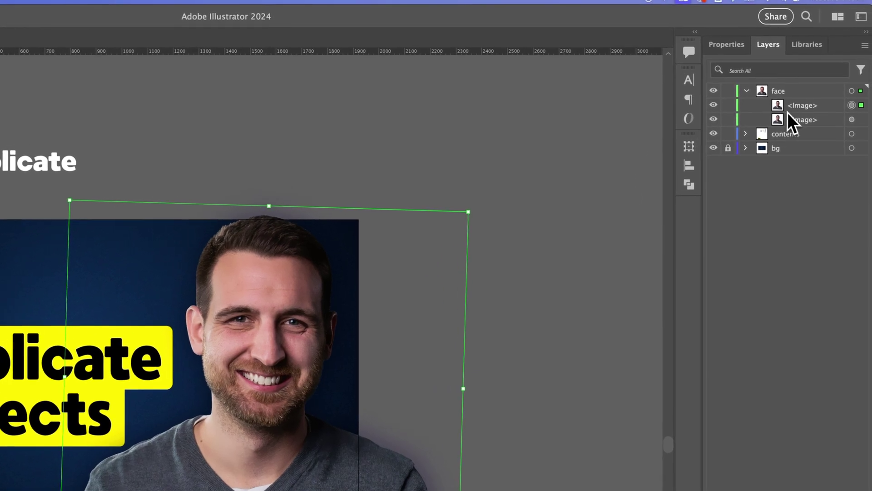
left_click(789, 111)
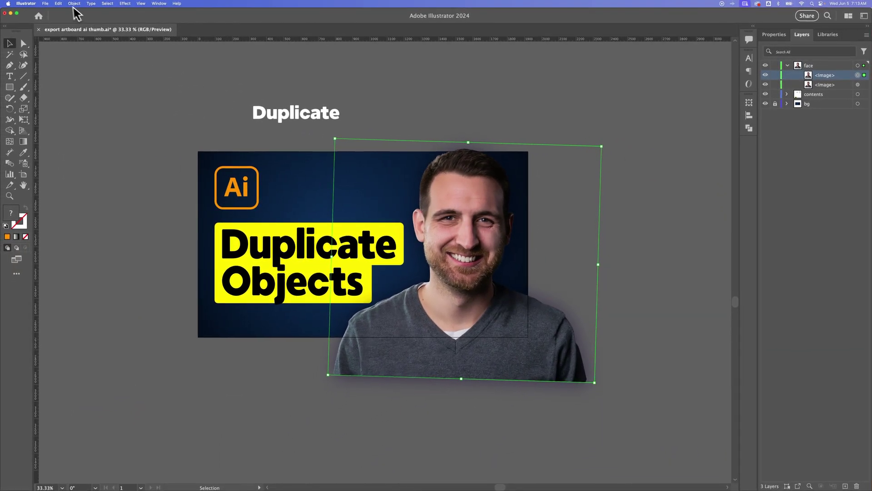
left_click(59, 3)
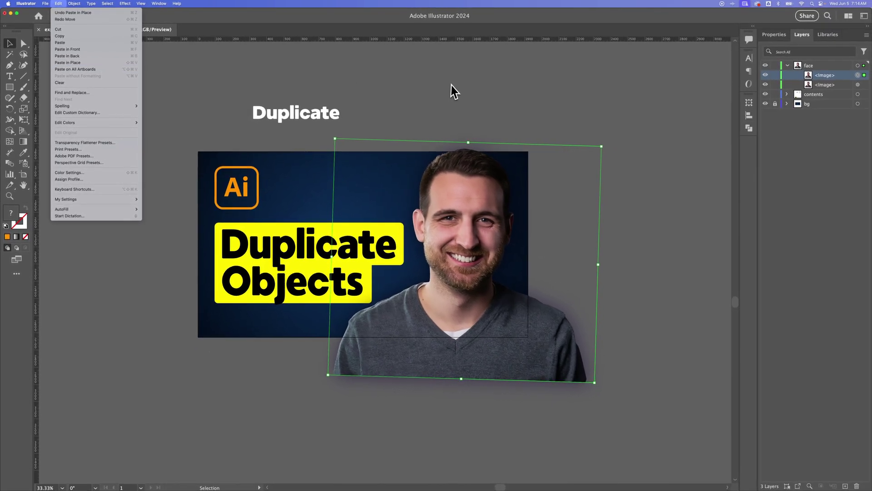
left_click(452, 87)
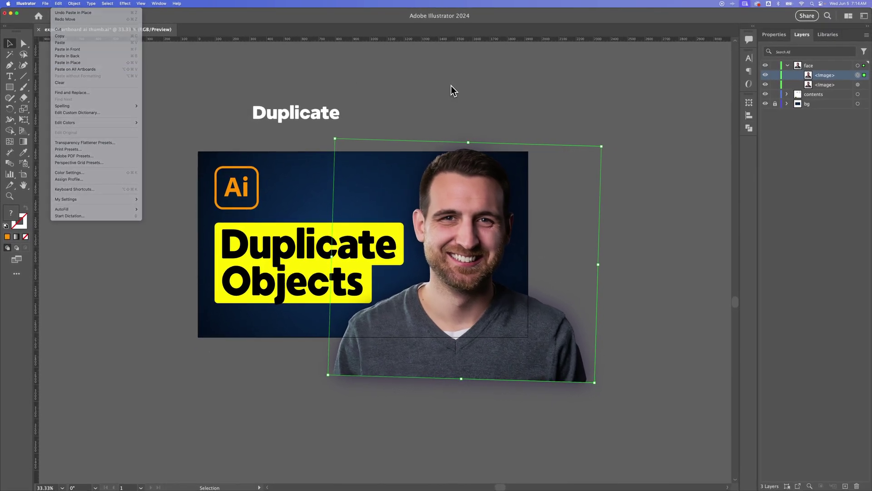
left_click(488, 102)
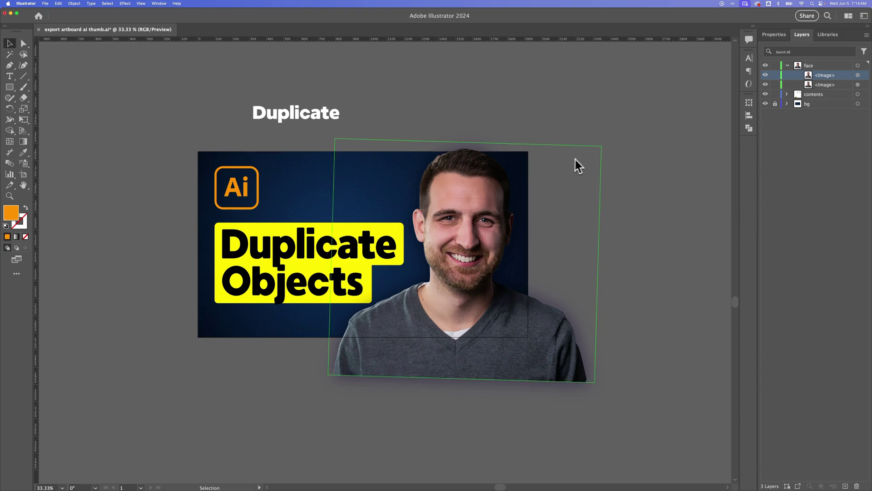
Zoom out and Option-drag the thumbnail artboard downward with the Artboard tool (Shift+O)
key("super+minus")
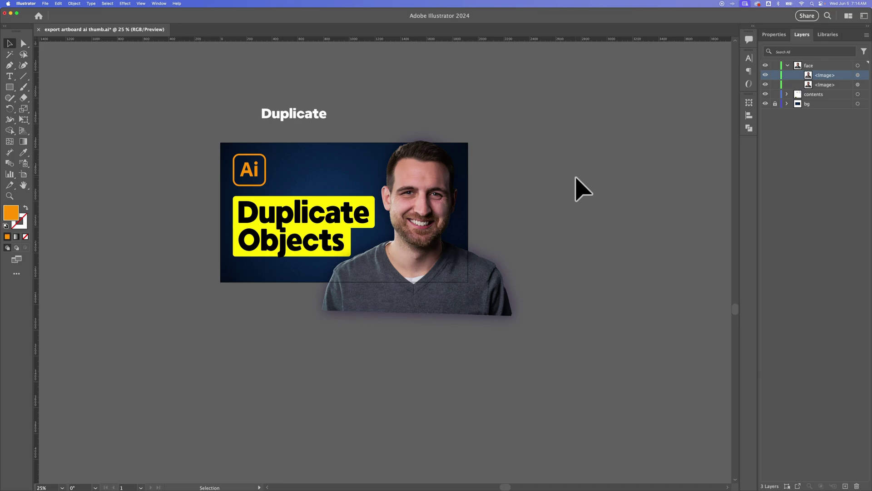
key("shift+o")
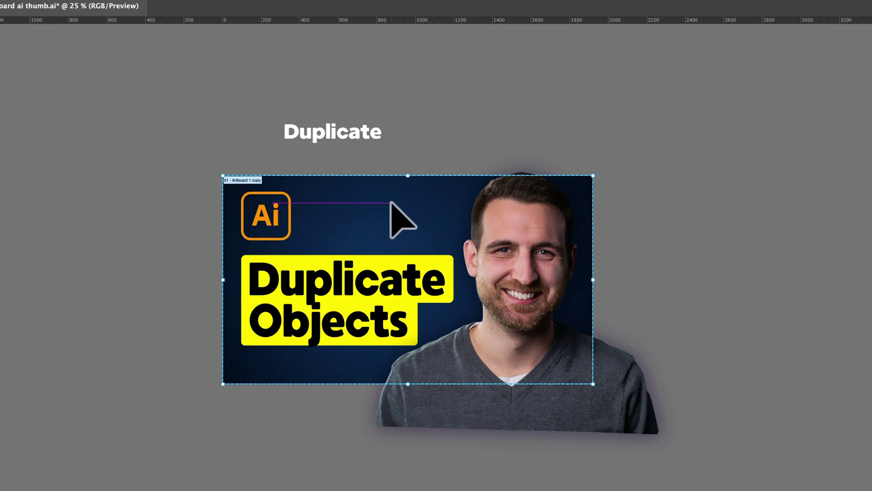
left_click_drag(391, 203, 387, 335)
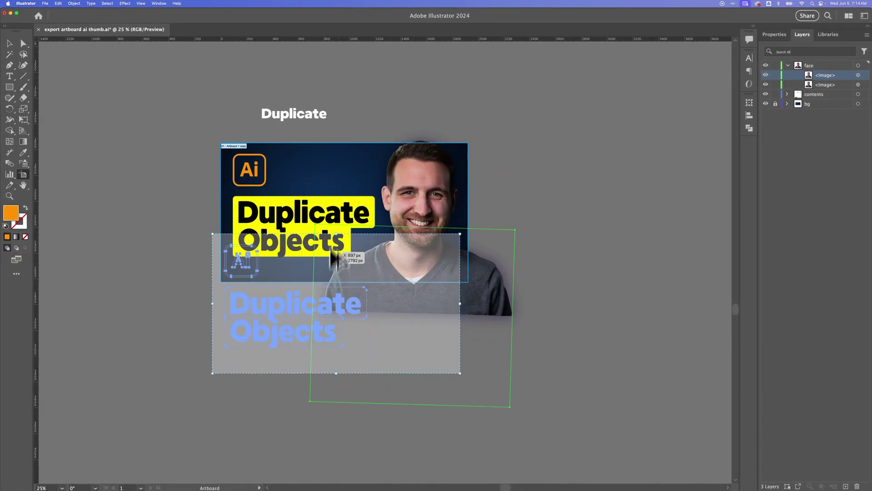
left_click_drag(332, 253, 339, 351)
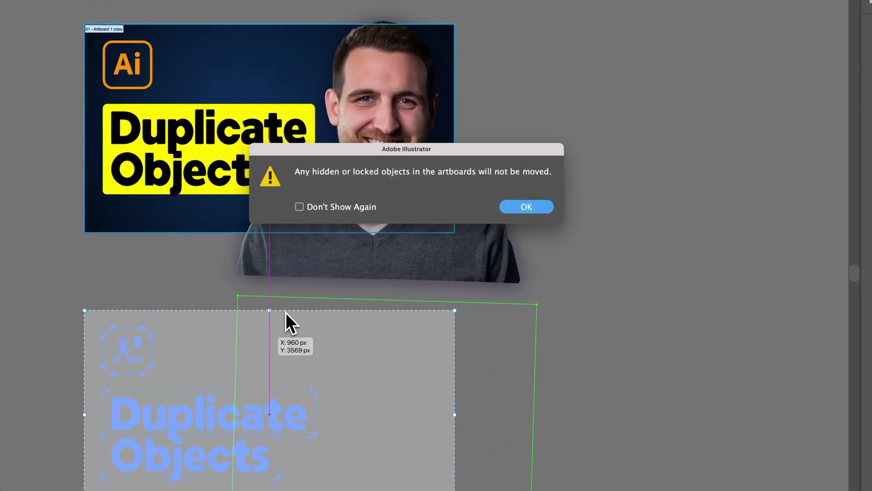
Dismiss the locked-objects warning, undo the artboard copy, and unlock the bg layer
left_click(527, 207)
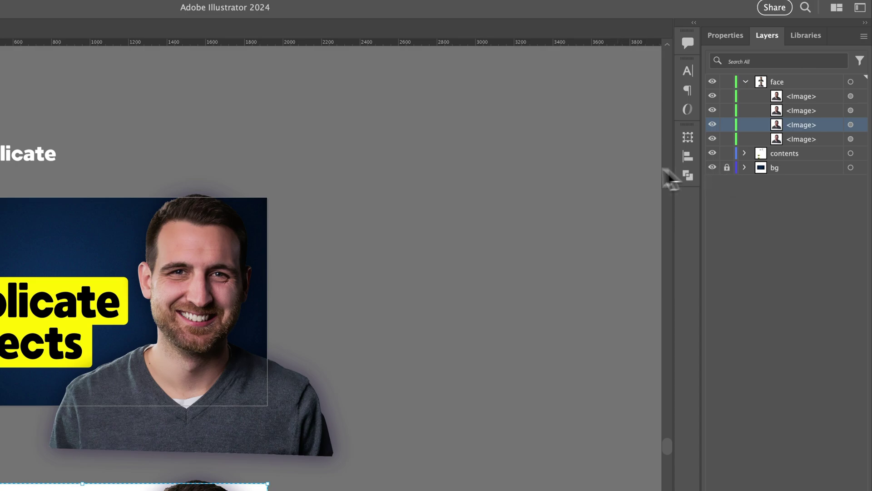
key("super+z")
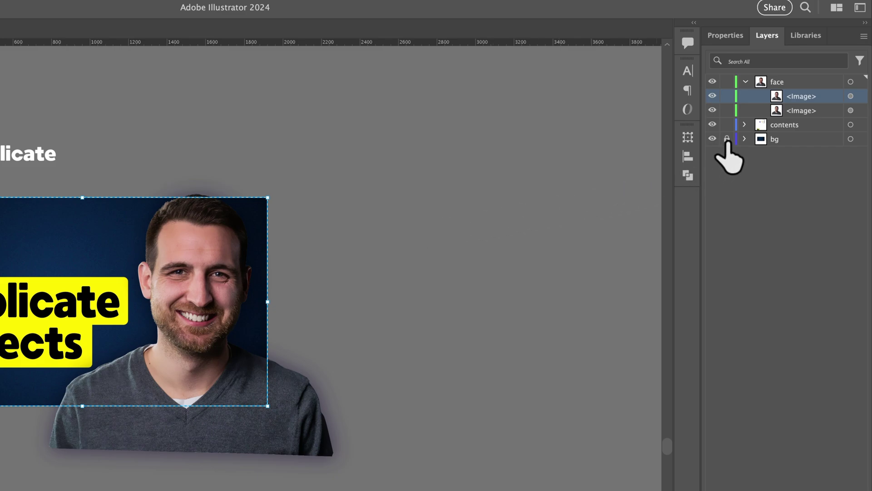
left_click(728, 139)
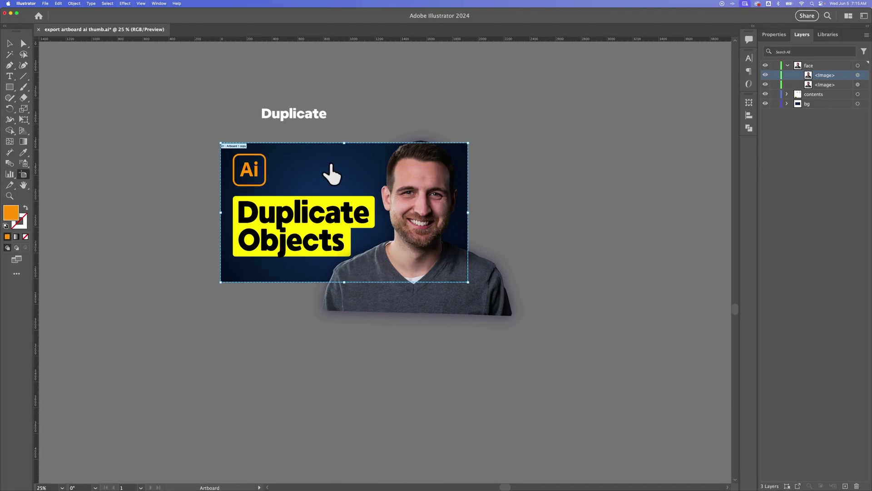
Option-drag the thumbnail artboard below the original, now copying the dark background too
left_click_drag(354, 181, 331, 362)
scroll(471, 339, "down", 4)
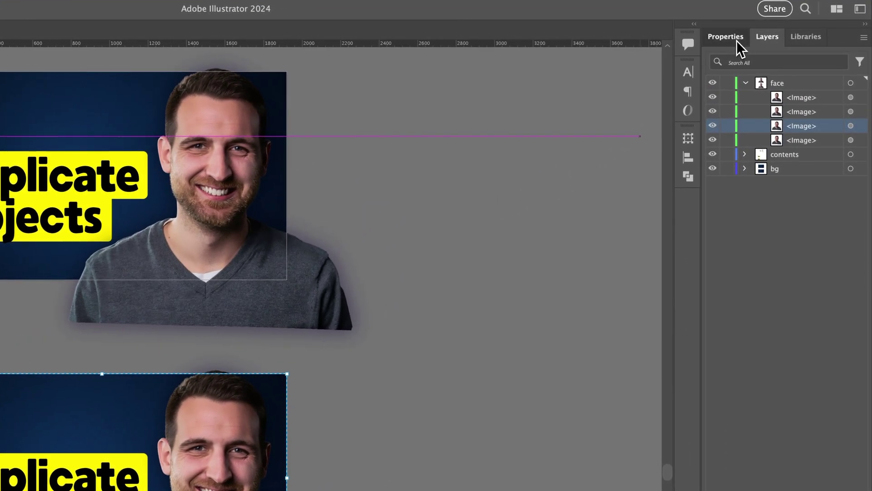
View the properties of Artboard 1 copy 2, then switch back to the Selection tool
left_click(782, 38)
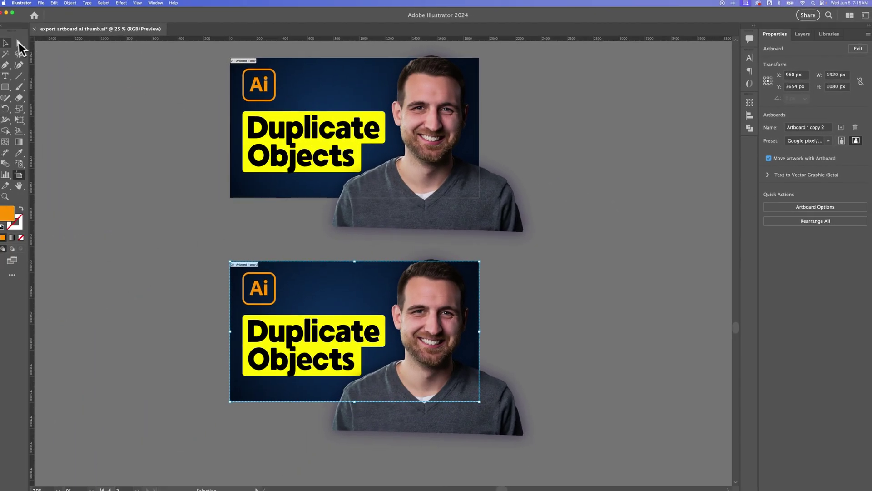
left_click(6, 43)
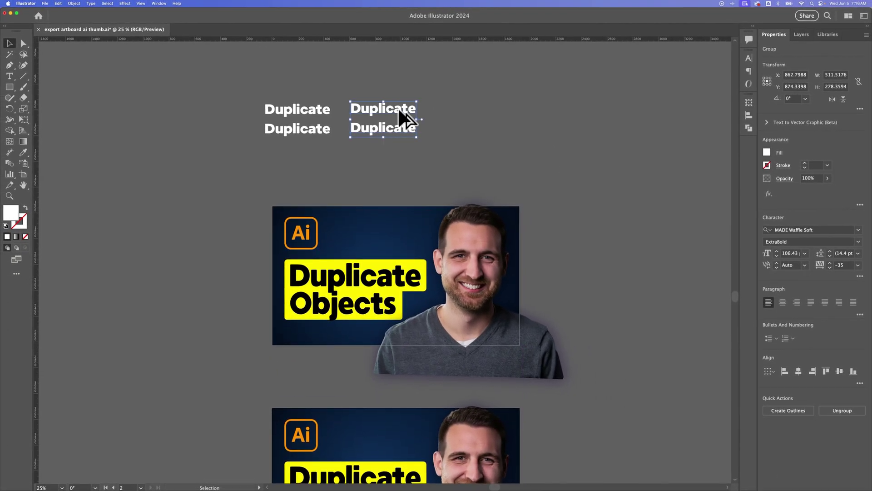
Deselect the copied 'Duplicate' text by clicking empty canvas
left_click(525, 111)
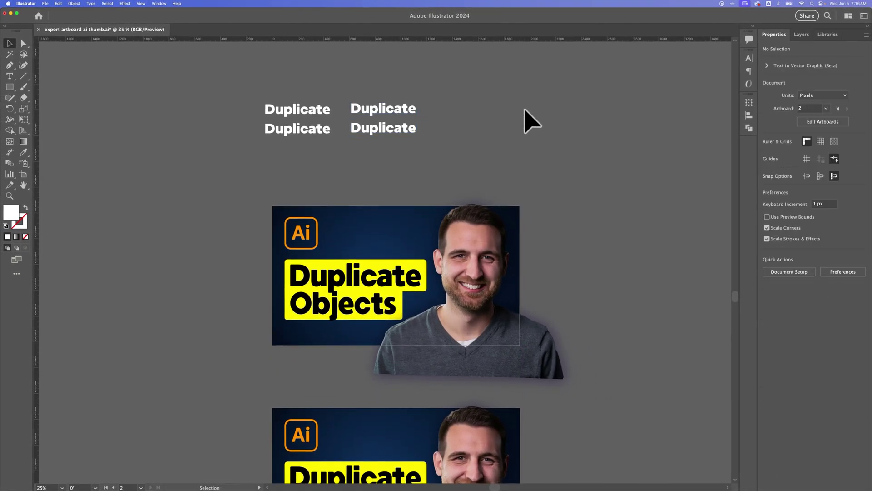